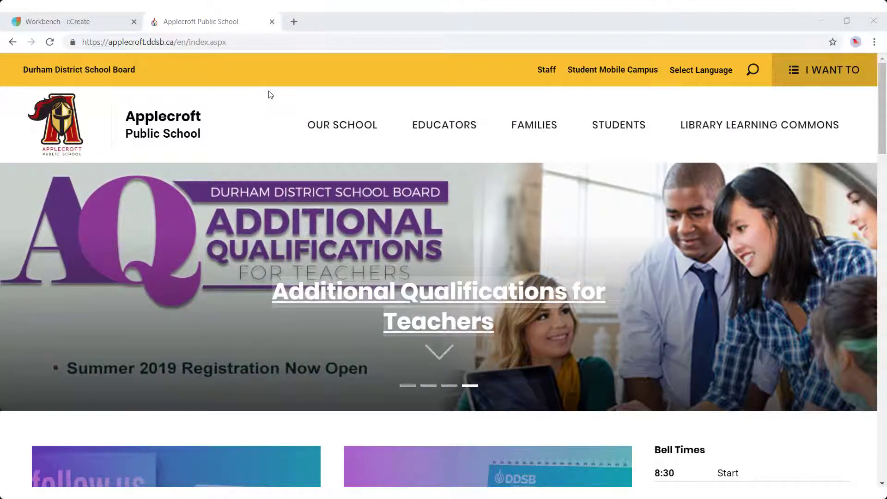
# - Go to Our School › About Us to load the Summary of School Improvement Plan page
pyautogui.moveTo(349, 126)
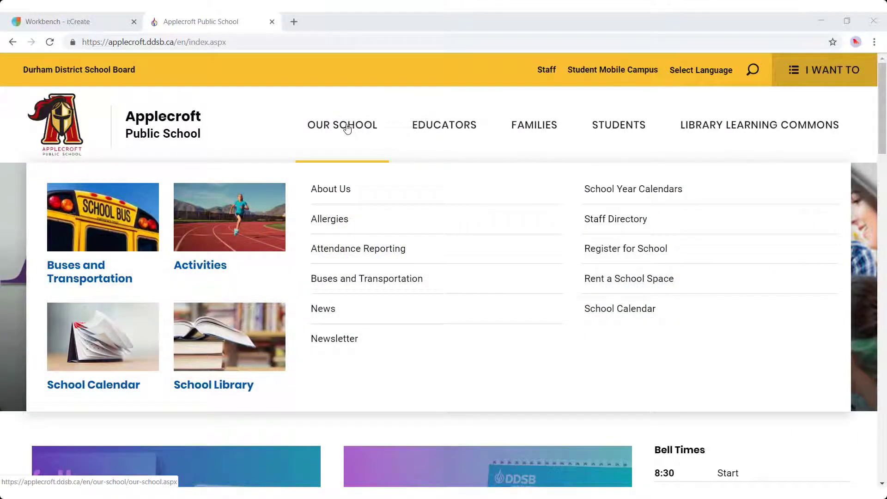
pyautogui.click(332, 188)
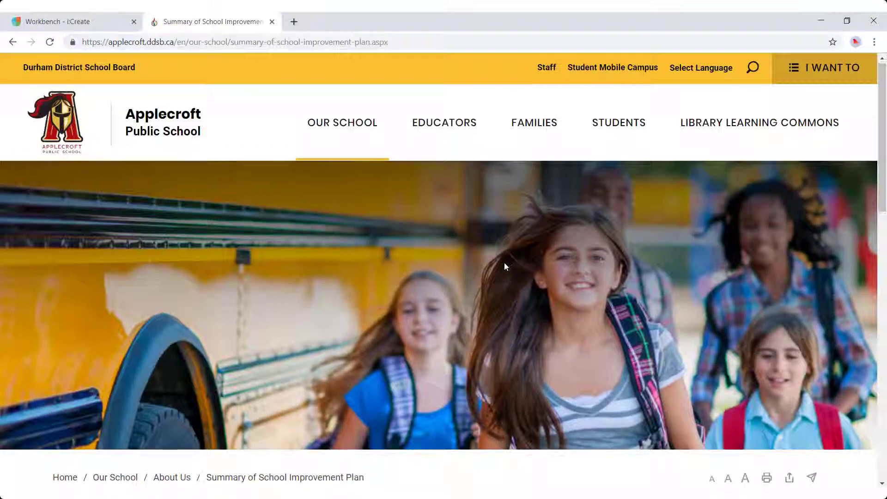
# - Open the Summary of School Improvement Plan page in the iCreate Page Editor with F9
pyautogui.scroll(-7, 505, 267)
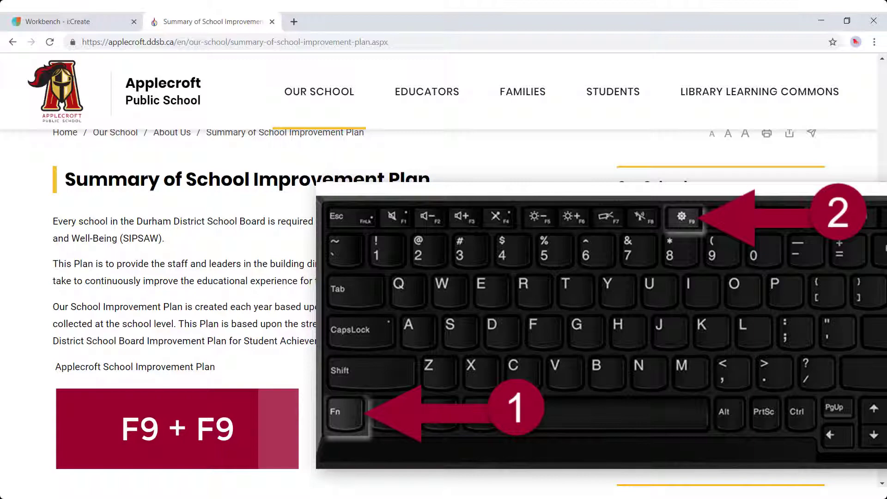
pyautogui.press('F9')
pyautogui.press('F9')
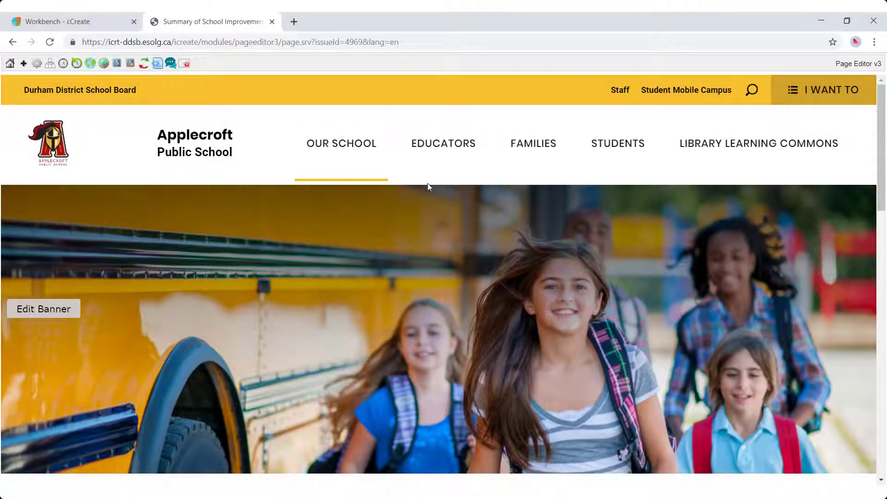
# - Scroll to the SIPSAW introduction paragraphs and start editing the page's body text
pyautogui.moveTo(294, 160)
pyautogui.scroll(-5, 258, 198)
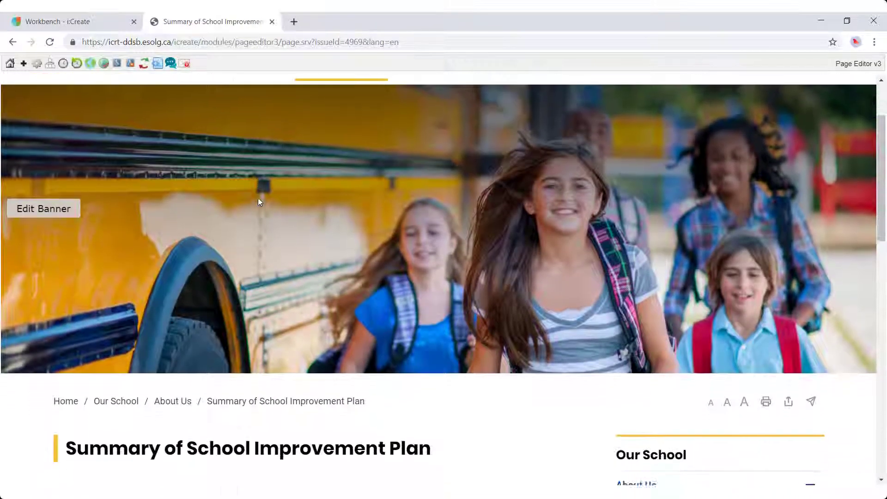
pyautogui.scroll(-5, 258, 199)
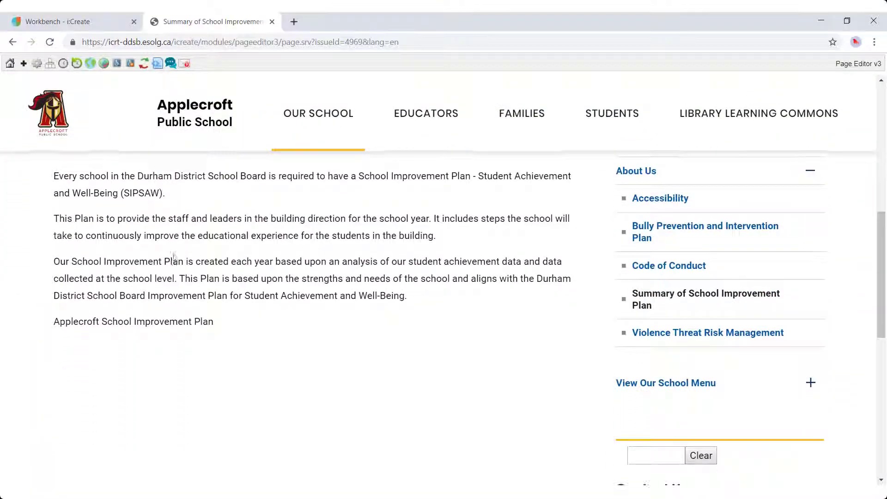
pyautogui.scroll(2, 176, 258)
pyautogui.click(138, 304)
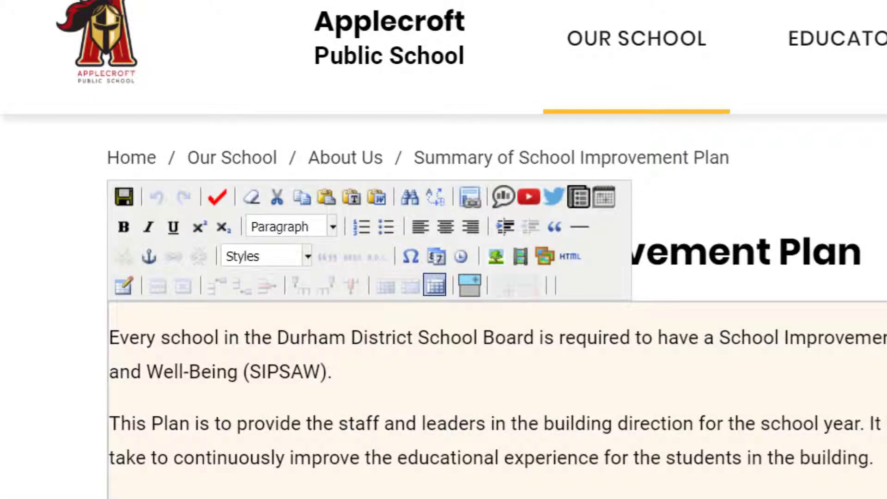
pyautogui.click(331, 226)
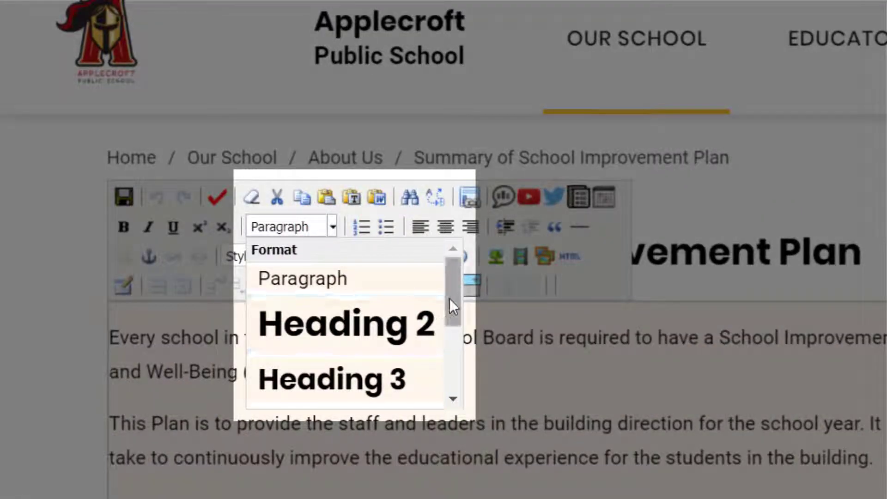
pyautogui.click(331, 224)
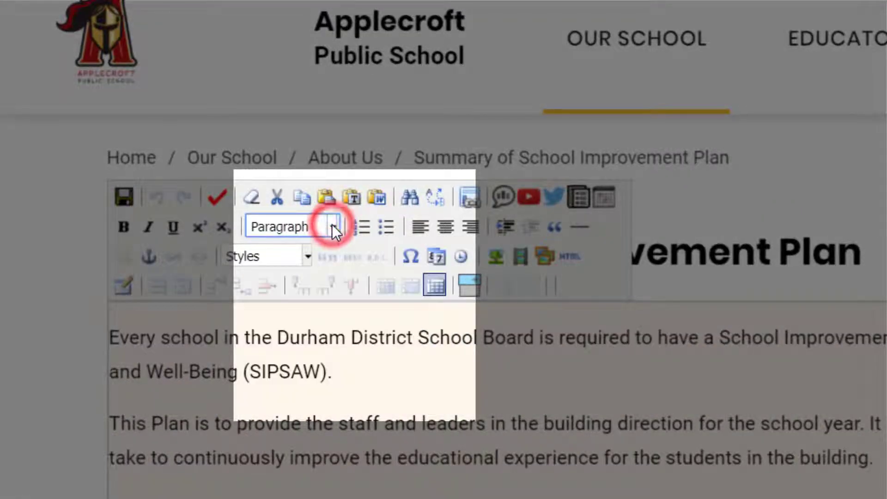
pyautogui.click(331, 225)
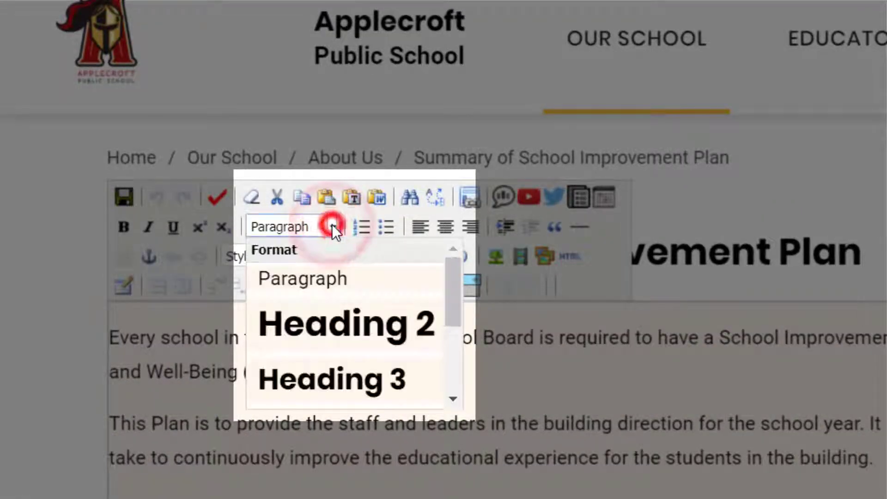
pyautogui.click(451, 298)
pyautogui.moveTo(451, 300); pyautogui.dragTo(451, 396)
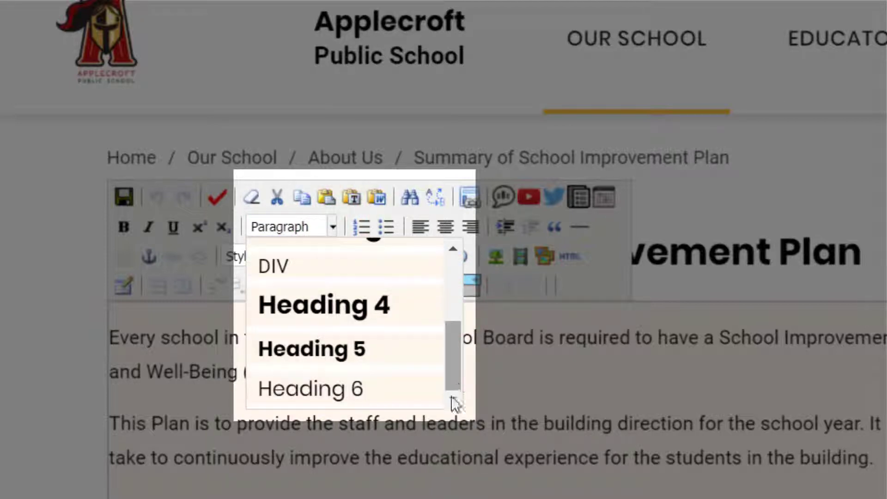
pyautogui.click(403, 493)
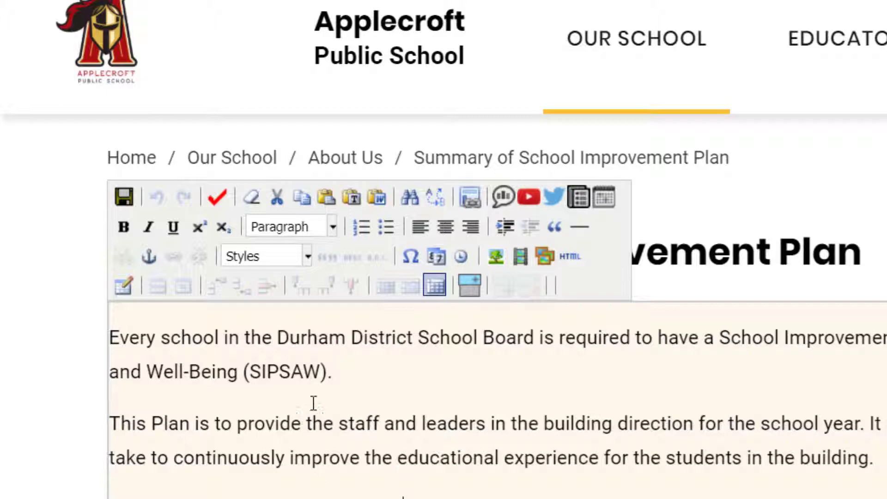
# - Type 'Editing just as I would in a word processor.' after (SIPSAW)
pyautogui.click(352, 371)
pyautogui.write('E')
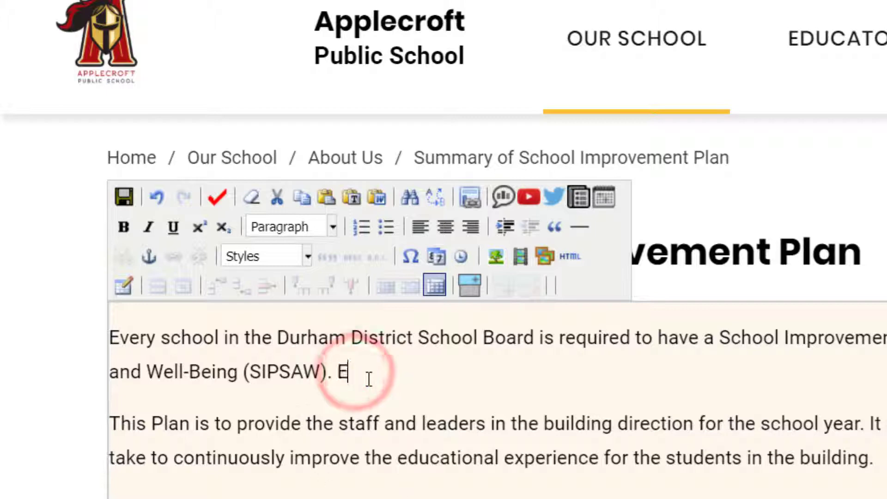
pyautogui.write('diting just ')
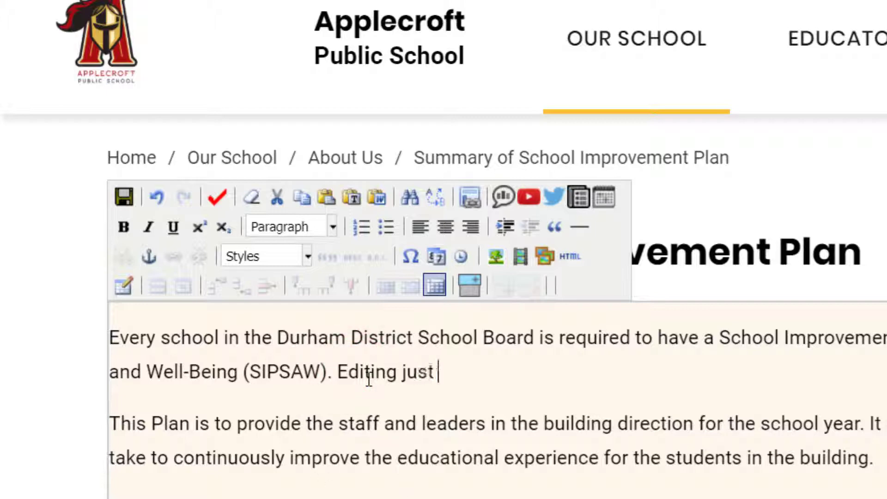
pyautogui.write('as I would n a')
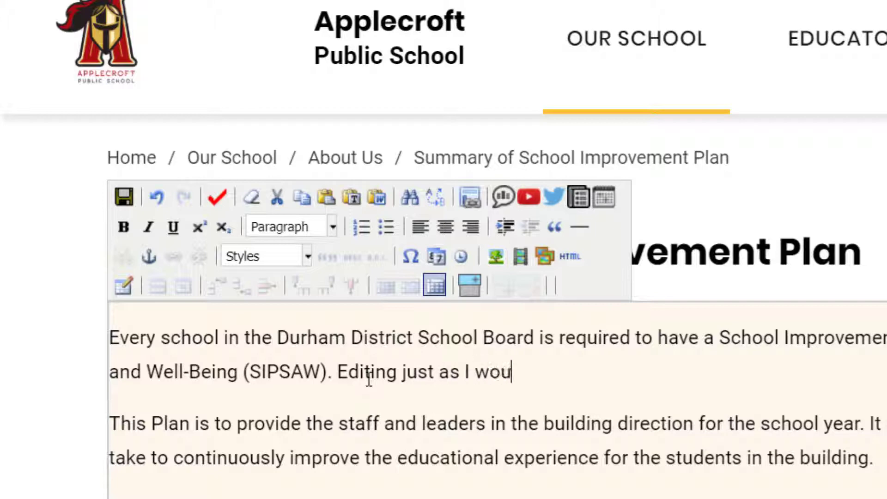
pyautogui.press('BackSpace')
pyautogui.press('BackSpace')
pyautogui.press('BackSpace')
pyautogui.write('in a wold')
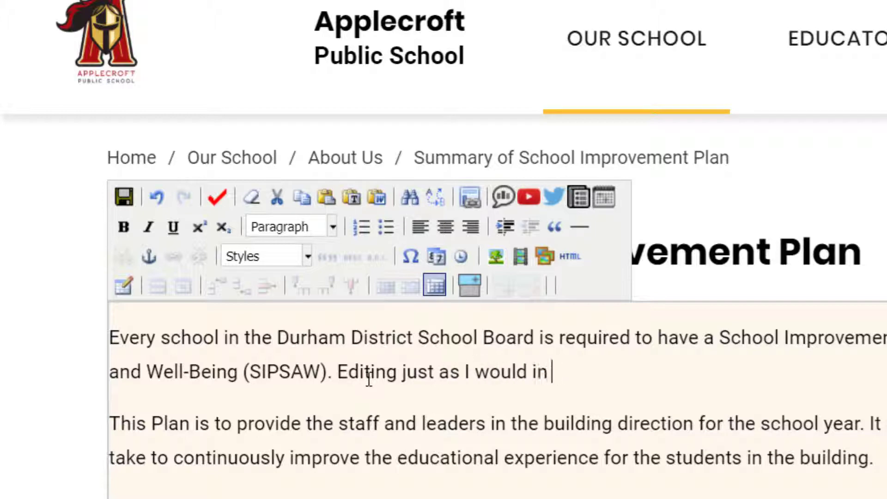
pyautogui.press('BackSpace')
pyautogui.press('BackSpace')
pyautogui.write('rd processor.')
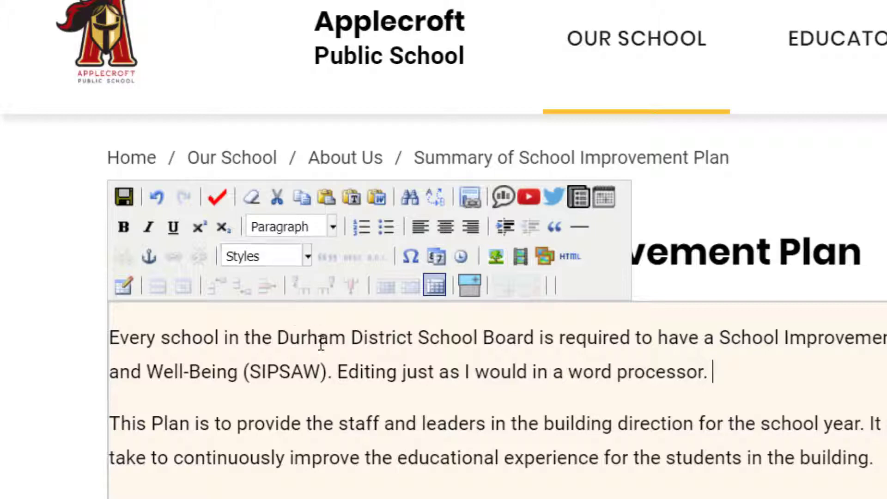
# - Break the Editing sentence onto its own paragraph
pyautogui.click(339, 366)
pyautogui.press('Return')
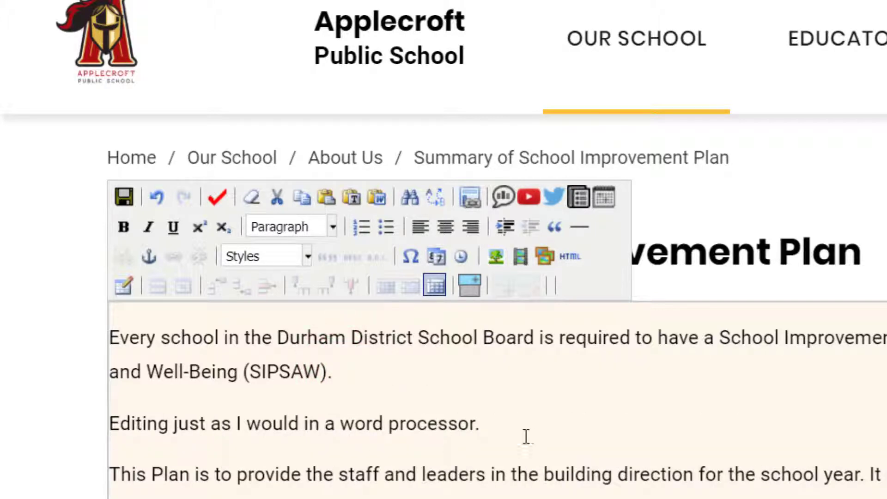
# - Format the 'Editing just as I would in a word processor.' line as Heading 2
pyautogui.moveTo(503, 422); pyautogui.dragTo(111, 434)
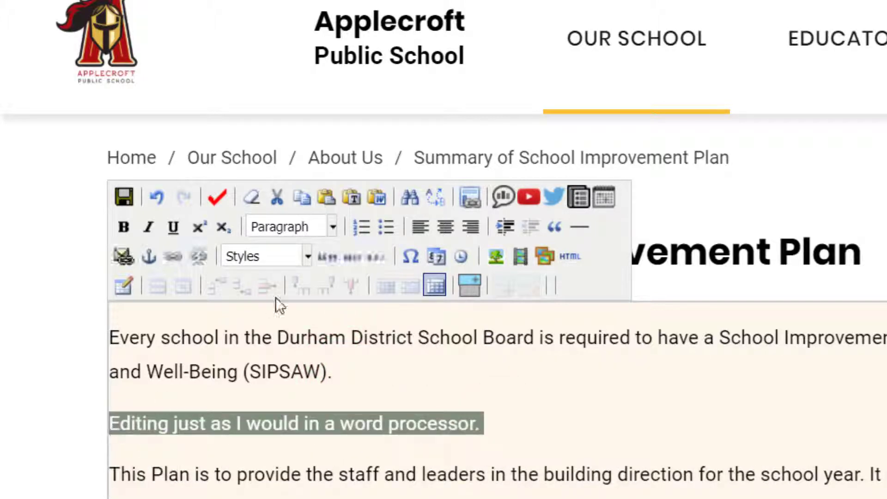
pyautogui.click(329, 226)
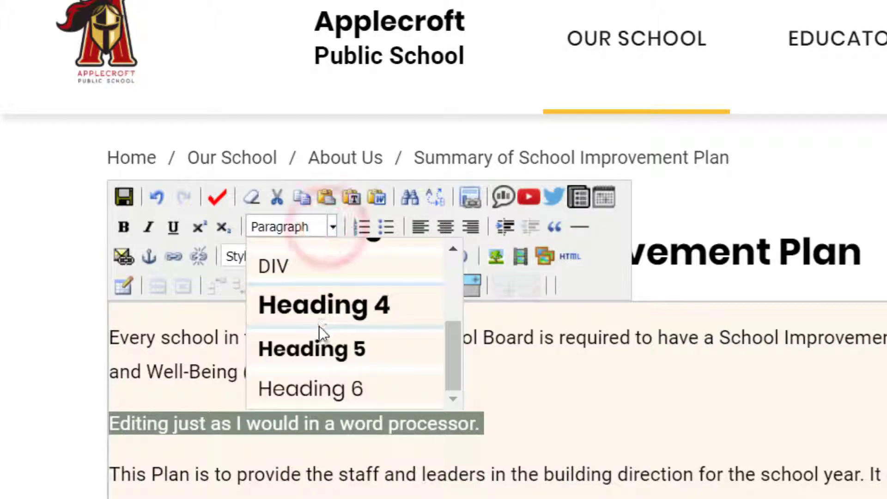
pyautogui.scroll(3, 323, 319)
pyautogui.click(323, 327)
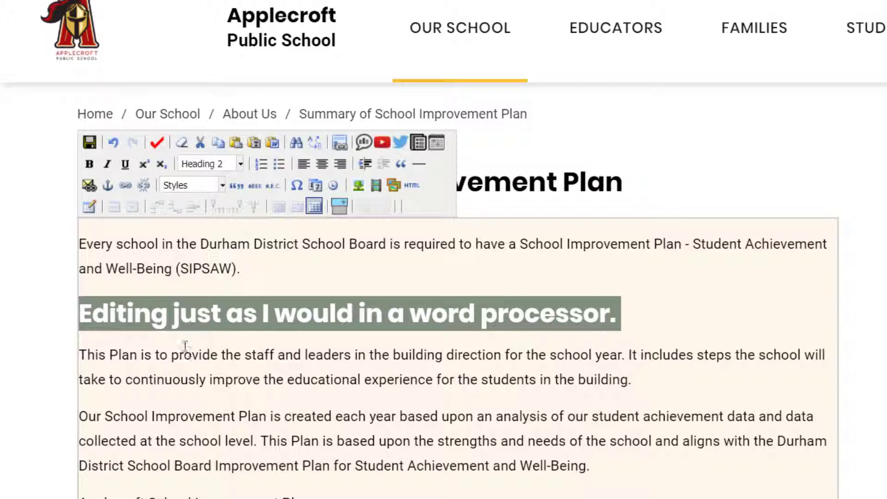
# - Save the edited page
pyautogui.click(89, 143)
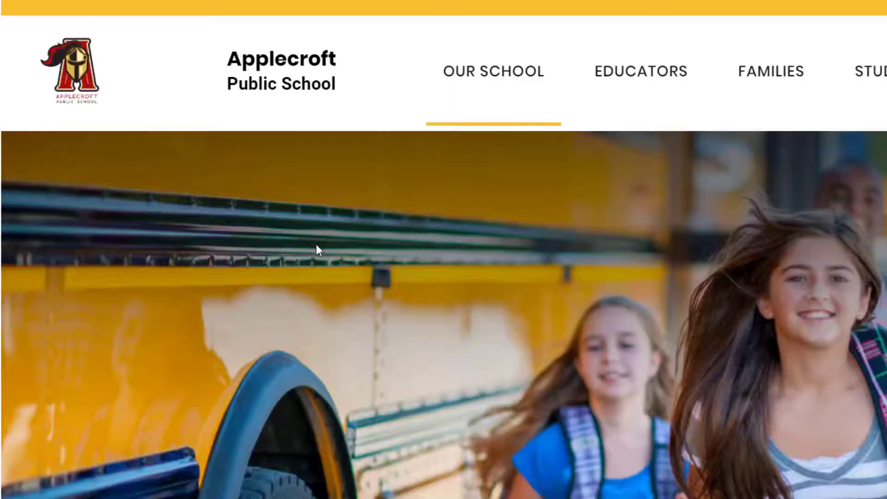
# - Scroll the reloaded page to check the new Editing heading below the SIPSAW sentence
pyautogui.moveTo(264, 254)
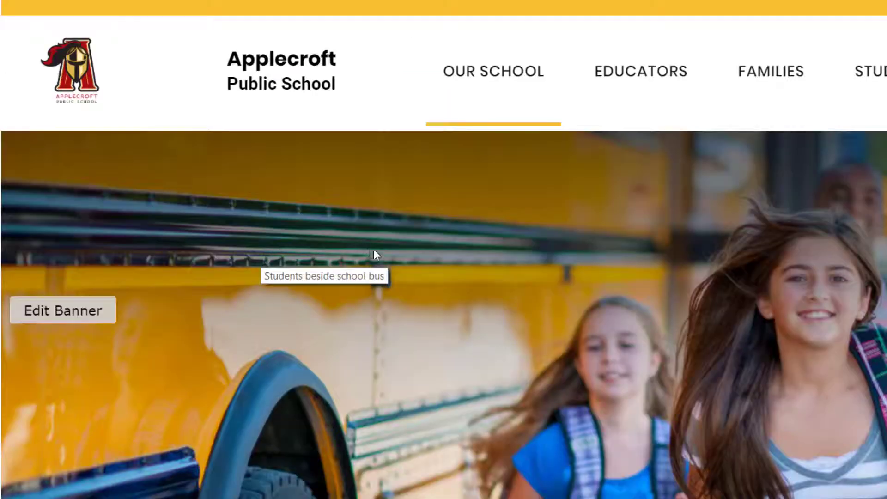
pyautogui.scroll(-10, 374, 261)
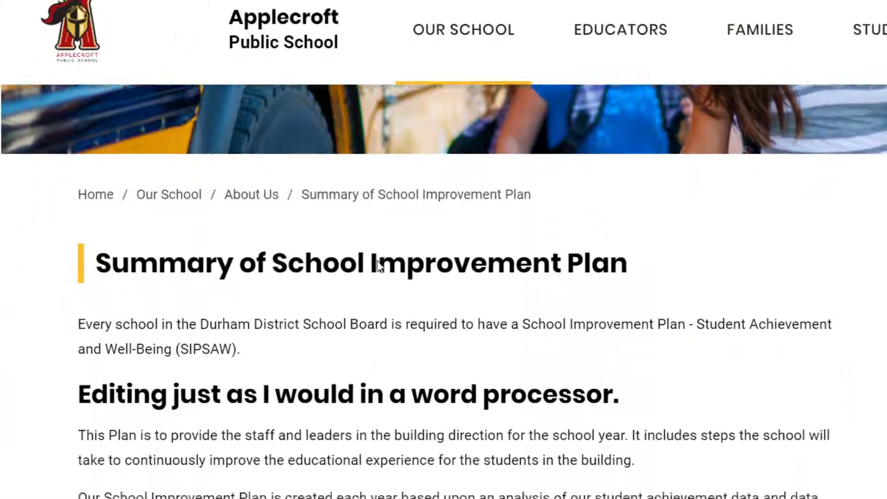
pyautogui.scroll(3, 423, 326)
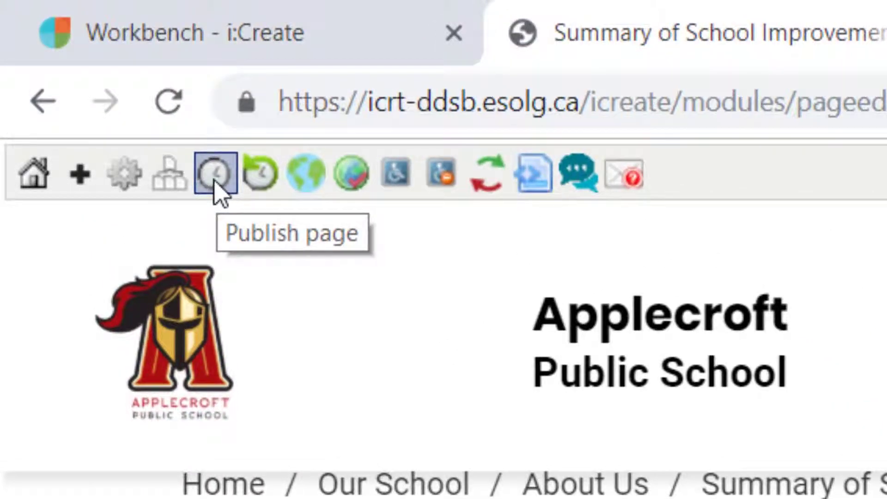
# - Publish the School Improvement Plan page immediately, saving the changes and closing the publish window
pyautogui.click(215, 176)
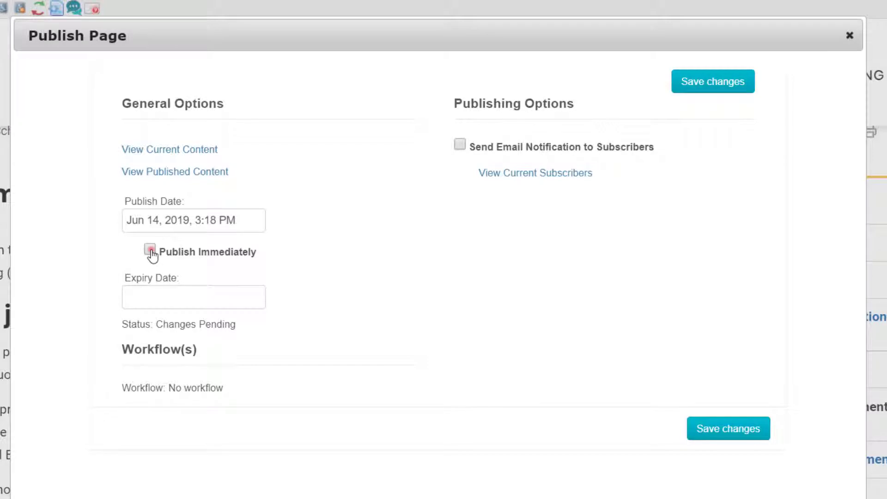
pyautogui.click(150, 250)
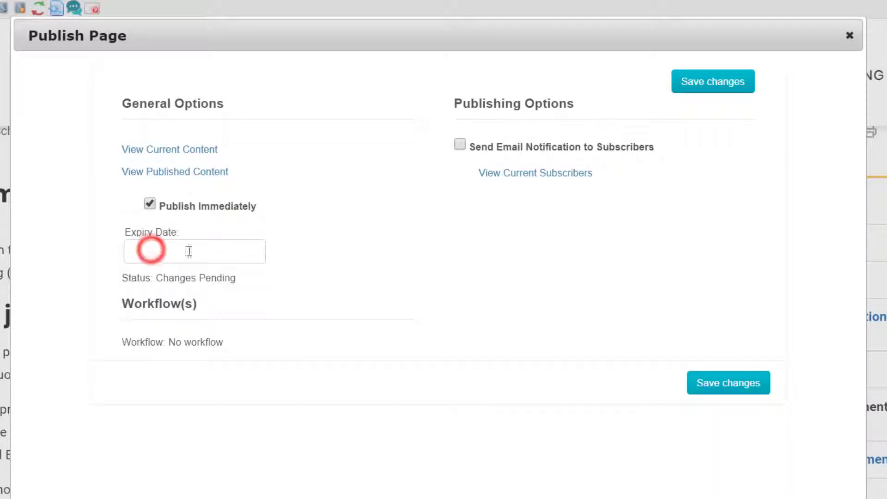
pyautogui.click(716, 85)
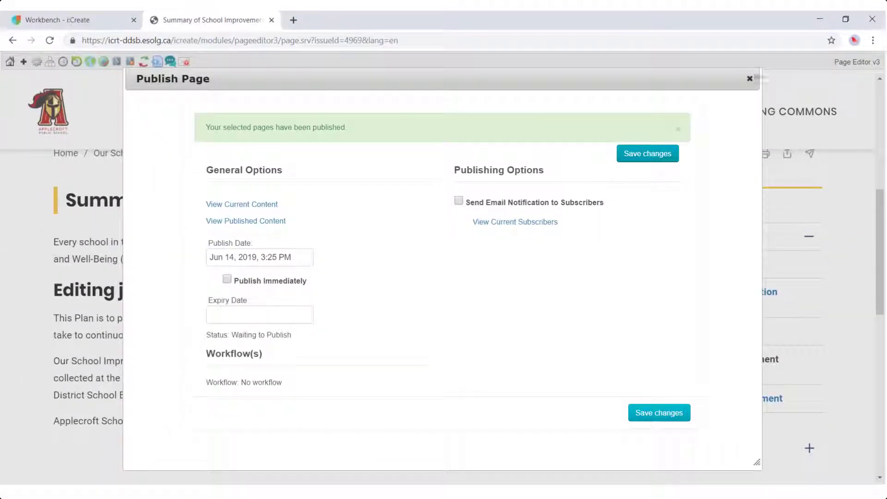
pyautogui.click(750, 79)
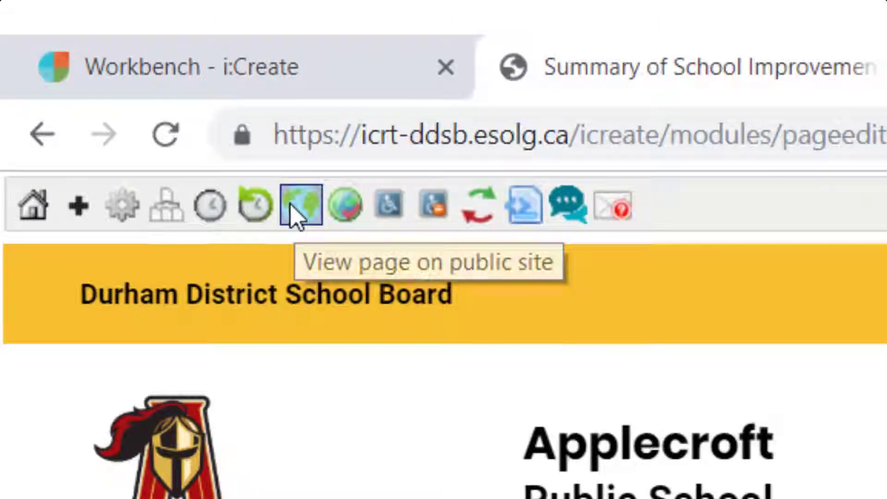
# - View the page on the public Applecroft site and scroll to the new Editing heading
pyautogui.click(293, 211)
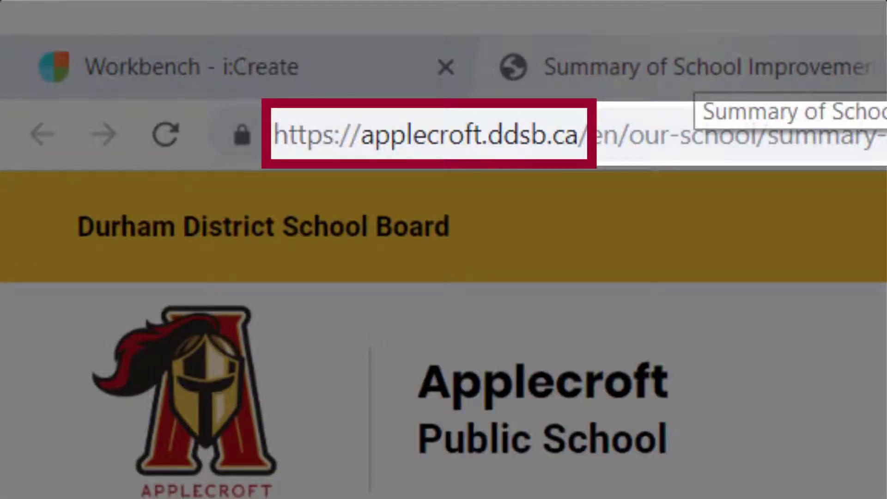
pyautogui.hotkey('ctrl', 'pageup')
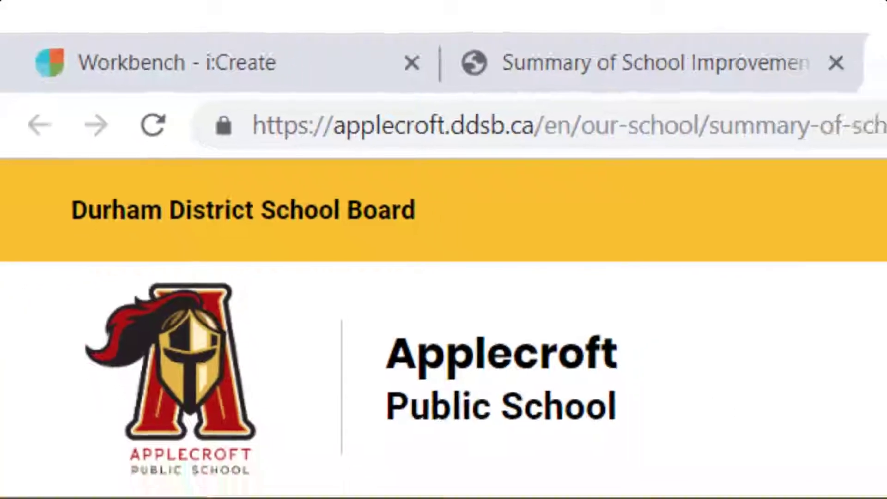
pyautogui.scroll(-5, 444, 278)
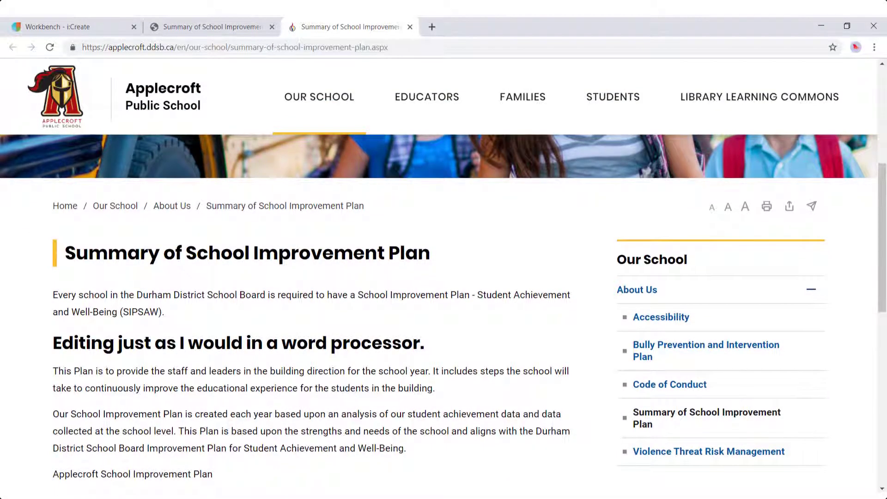
pyautogui.scroll(-1, 444, 305)
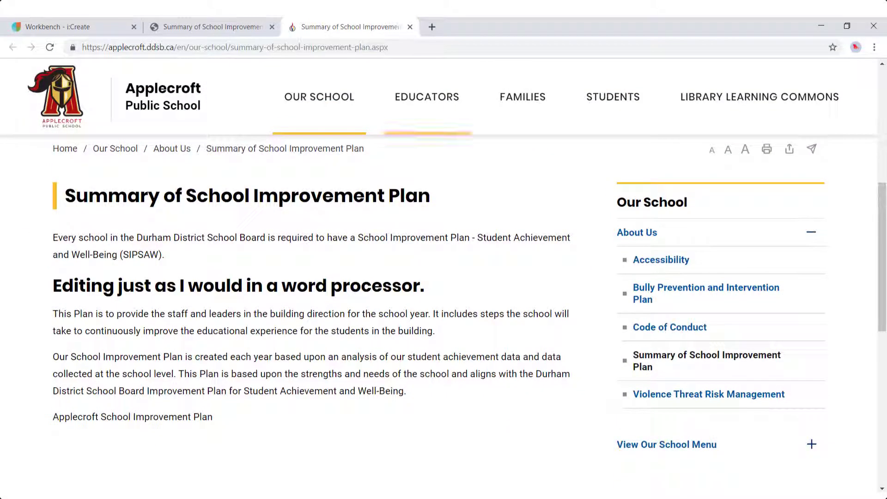